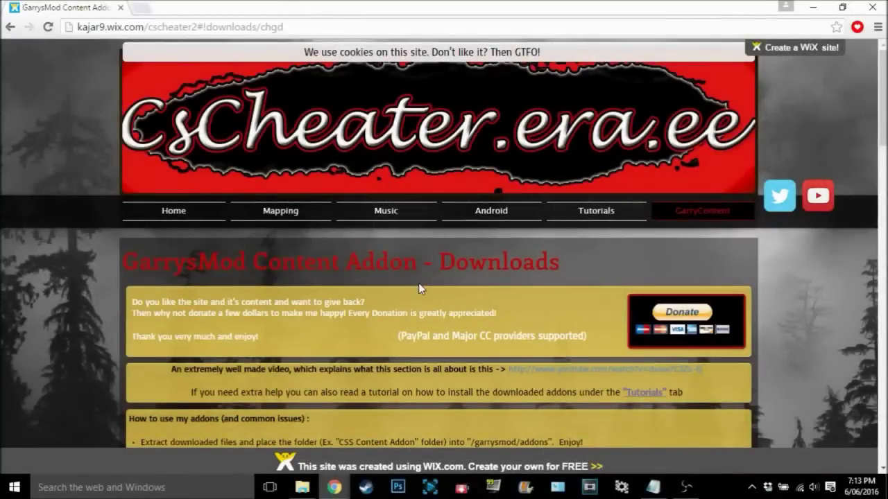
On CsCheater.era.ee, go to the GarryContent page and scroll to the Counter Strike - Source MEGA links
{"action": "scroll", "coordinate": [418, 285], "scroll_direction": "down", "scroll_amount": 1}
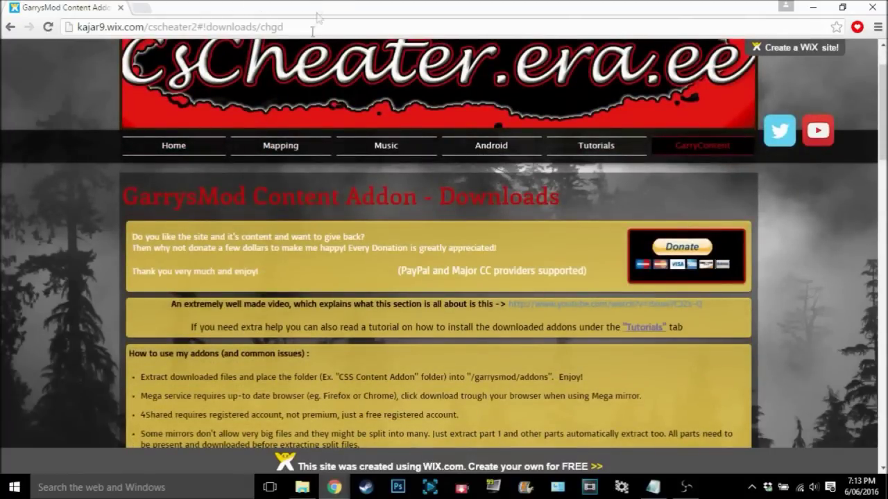
{"action": "left_click", "coordinate": [195, 156]}
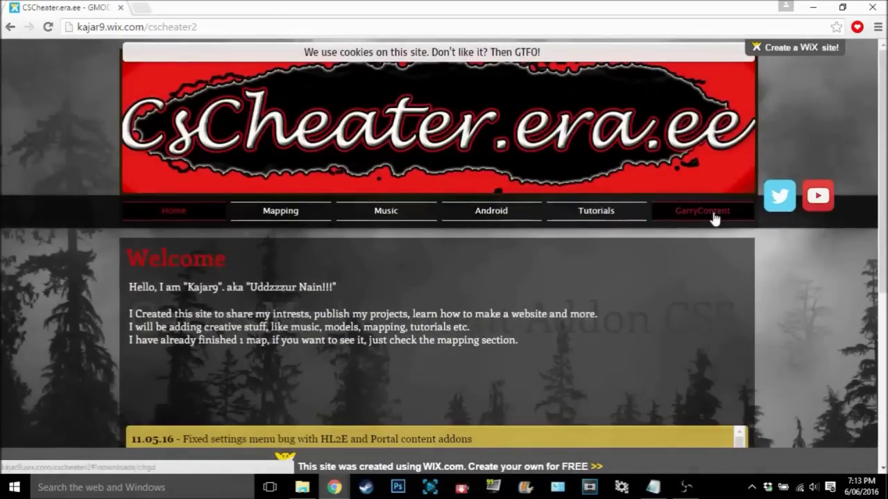
{"action": "left_click", "coordinate": [713, 215]}
{"action": "scroll", "coordinate": [419, 215], "scroll_direction": "down", "scroll_amount": 1}
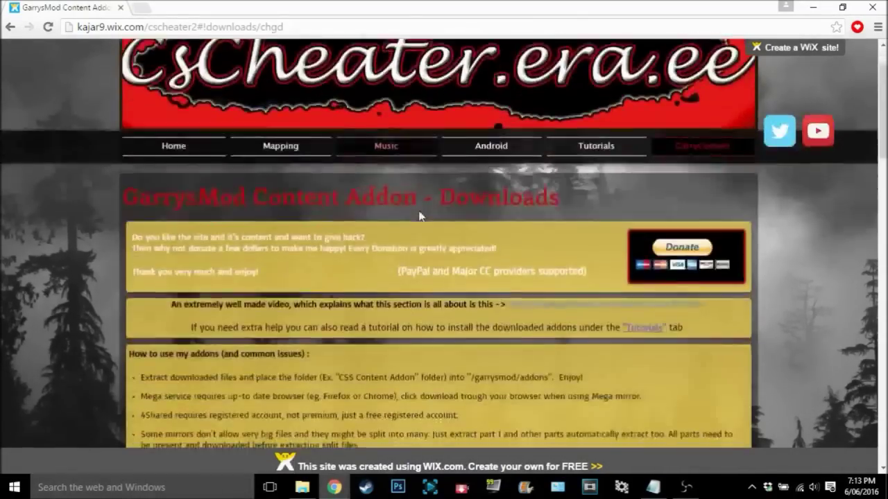
{"action": "scroll", "coordinate": [419, 216], "scroll_direction": "down", "scroll_amount": 2}
{"action": "scroll", "coordinate": [419, 216], "scroll_direction": "down", "scroll_amount": 4}
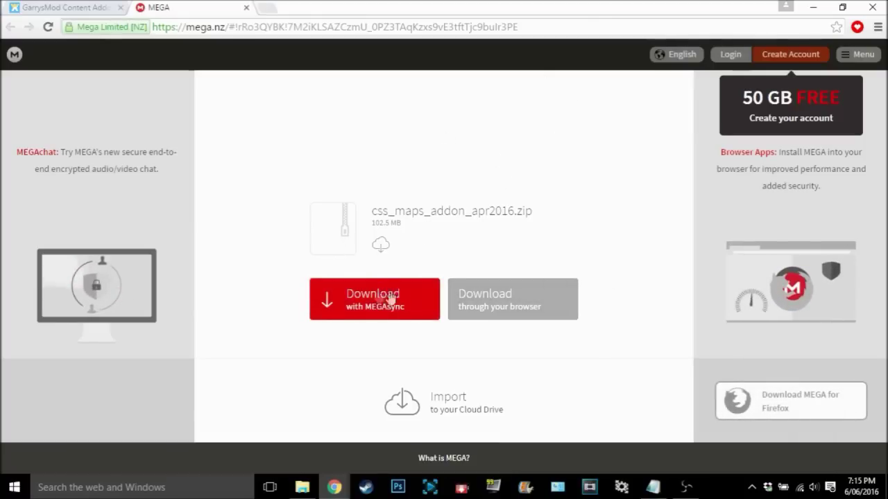
Download css_maps_addon_apr2016.zip through the browser and open the finished zip in WinRAR
{"action": "left_click", "coordinate": [545, 308]}
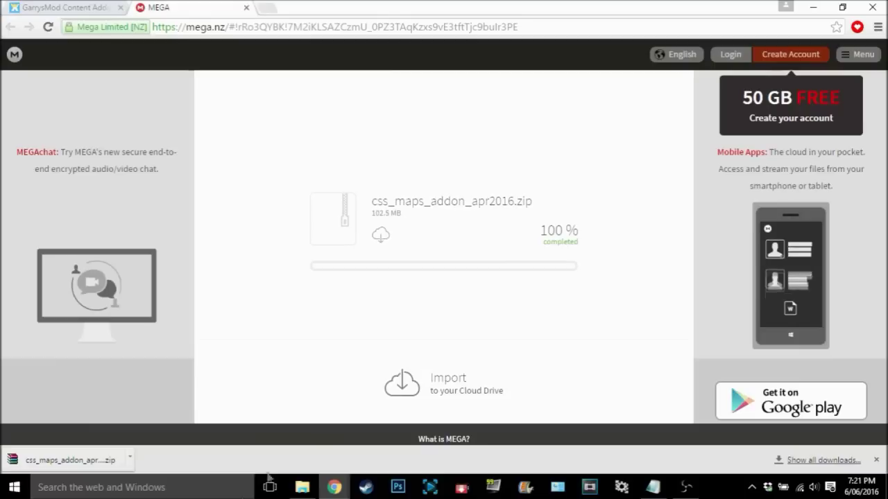
{"action": "left_click", "coordinate": [62, 461]}
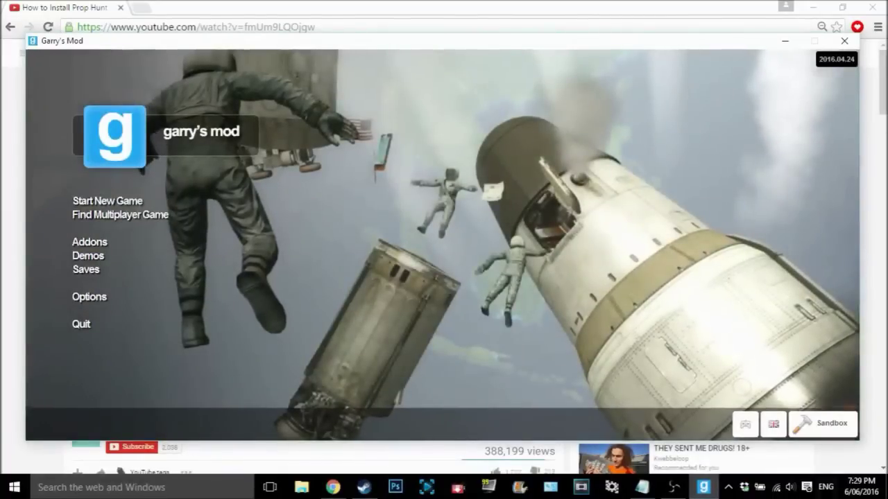
Pick Prop Hunt from the gamemode list at the bottom right of the main menu
{"action": "left_click", "coordinate": [835, 436]}
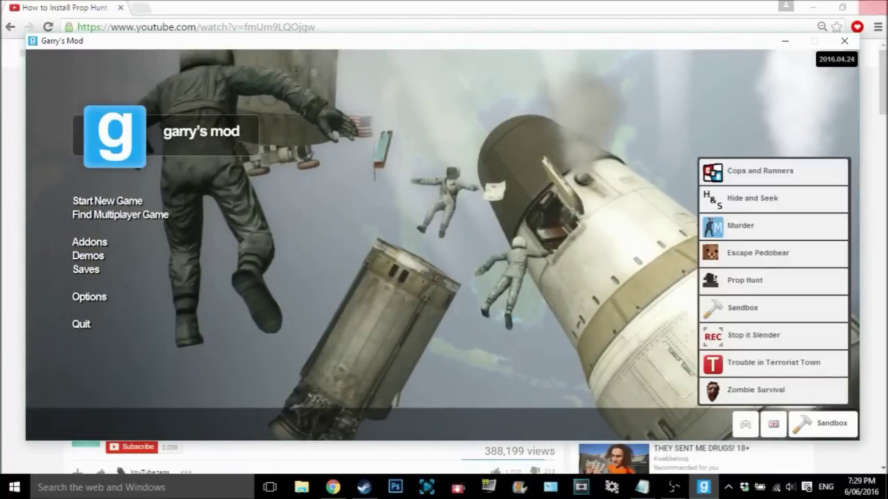
{"action": "left_click", "coordinate": [760, 282]}
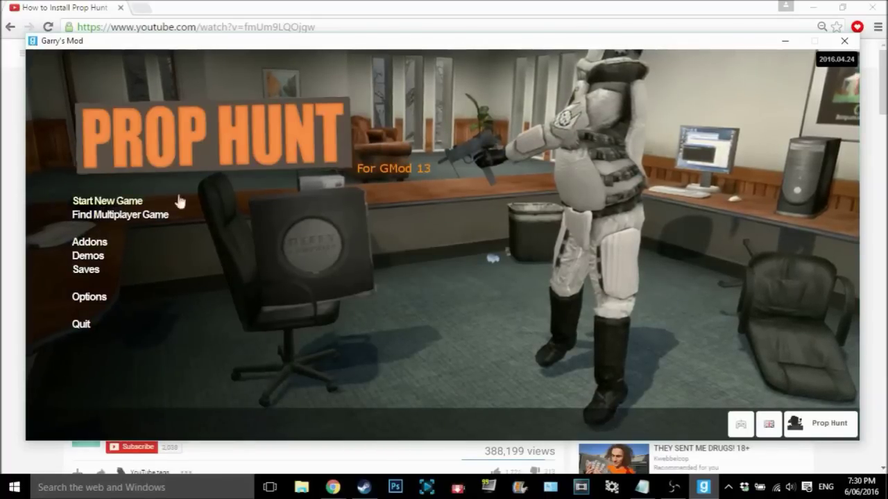
{"action": "left_click", "coordinate": [179, 201]}
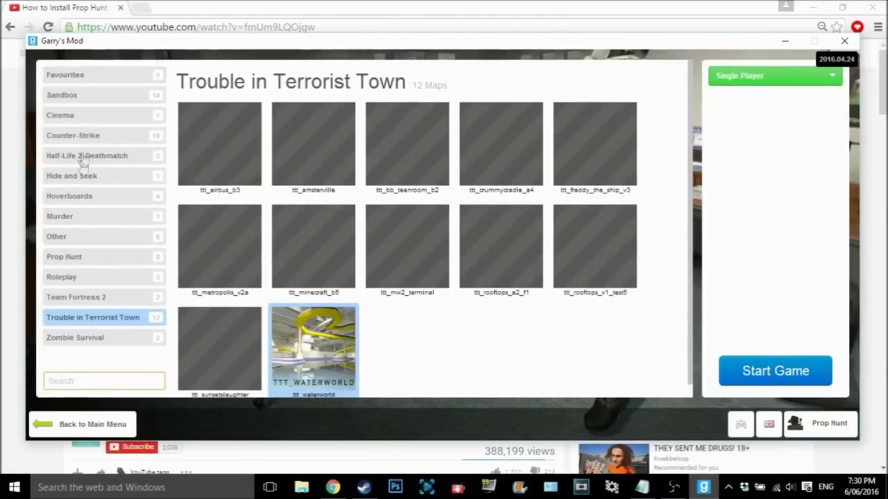
{"action": "left_click", "coordinate": [97, 136]}
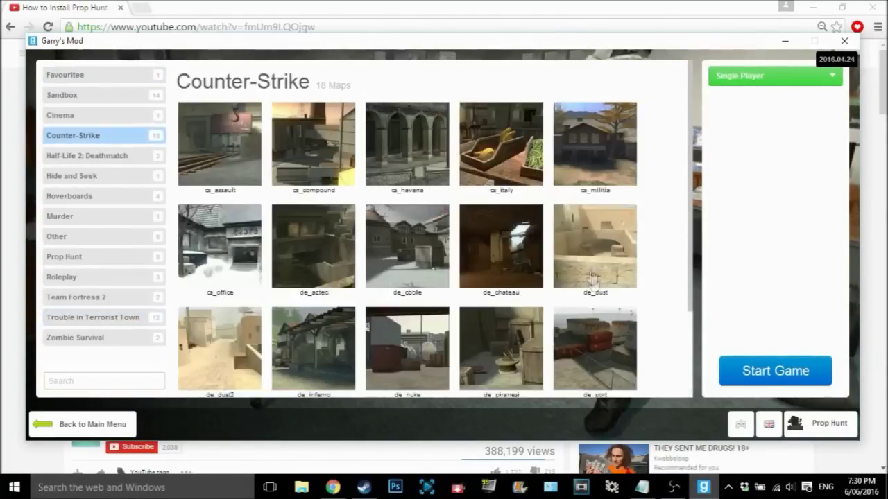
{"action": "scroll", "coordinate": [451, 171], "scroll_direction": "down", "scroll_amount": 3}
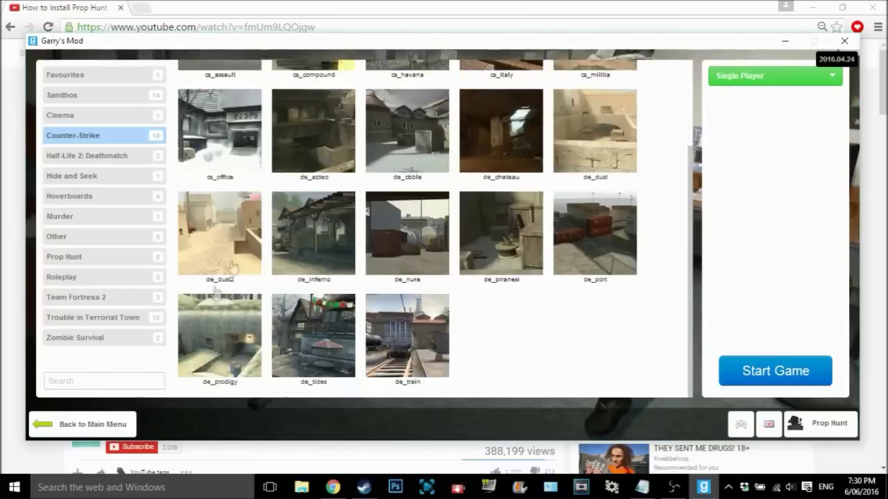
{"action": "scroll", "coordinate": [516, 329], "scroll_direction": "up", "scroll_amount": 2}
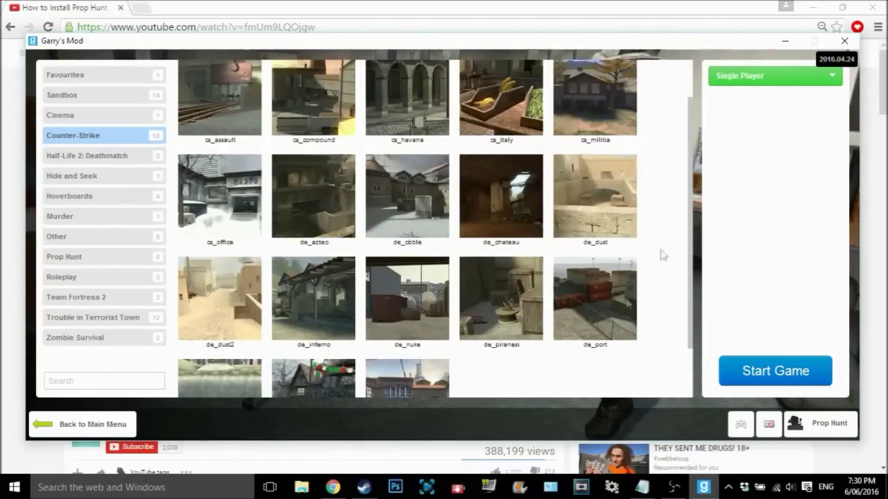
{"action": "scroll", "coordinate": [447, 309], "scroll_direction": "up", "scroll_amount": 2}
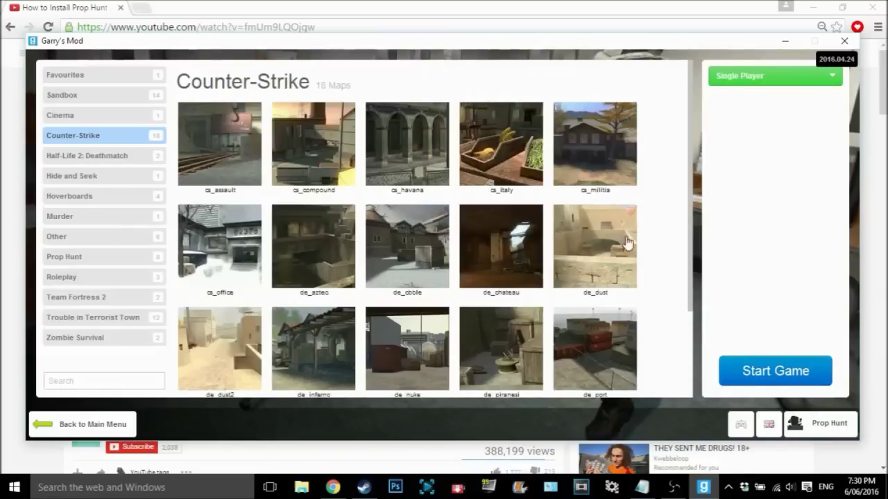
{"action": "mouse_move", "coordinate": [500, 97]}
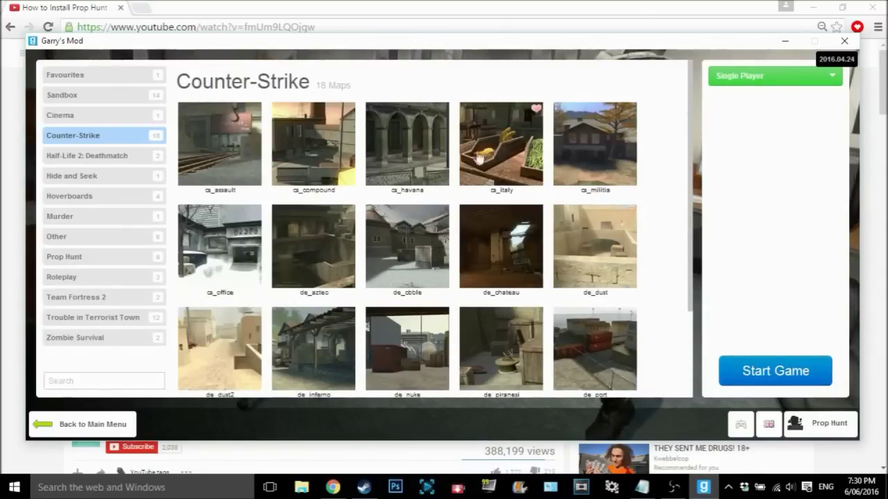
{"action": "scroll", "coordinate": [208, 177], "scroll_direction": "down", "scroll_amount": 3}
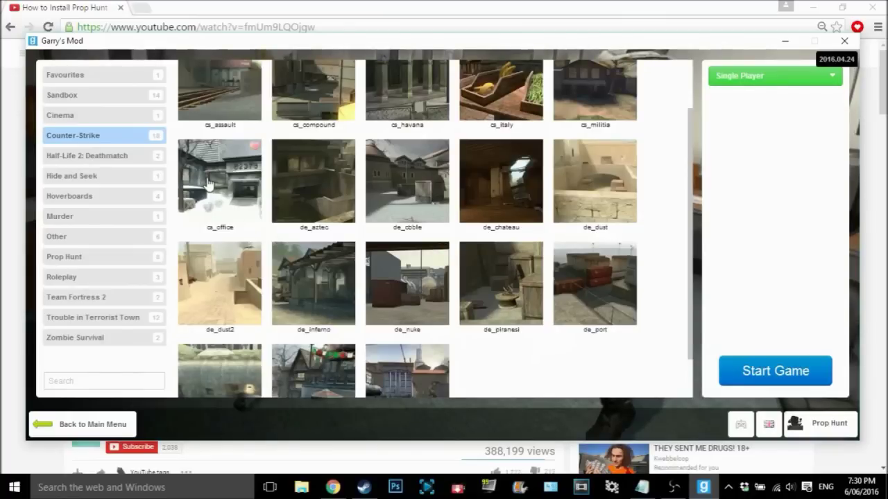
{"action": "scroll", "coordinate": [212, 174], "scroll_direction": "down", "scroll_amount": 2}
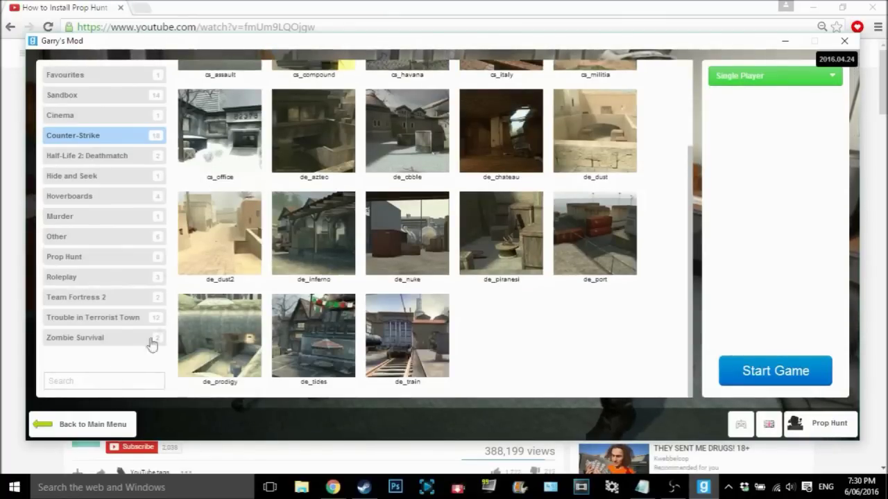
From the main menu, filter the multiplayer server browser to Prop Hunt and browse its servers
{"action": "left_click", "coordinate": [115, 425]}
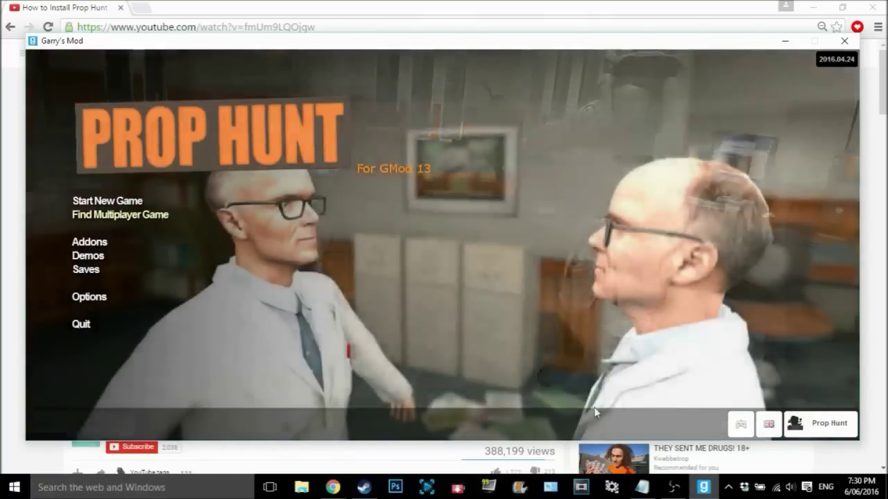
{"action": "left_click", "coordinate": [139, 215]}
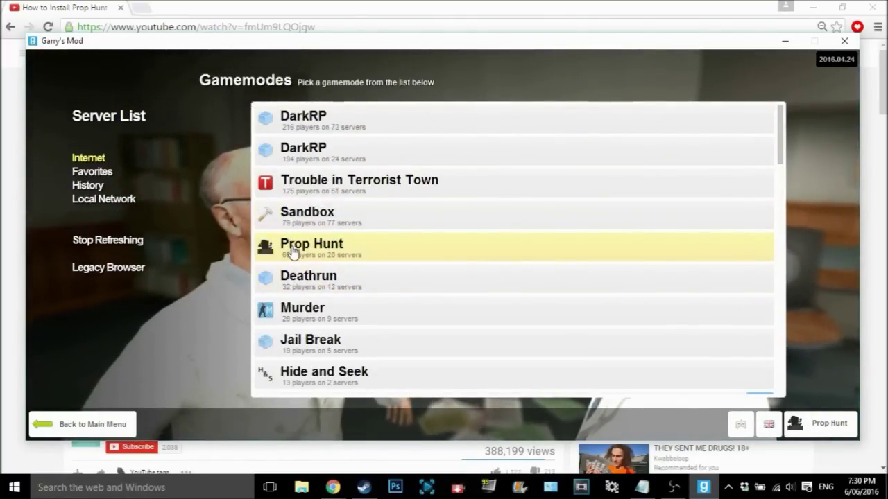
{"action": "left_click", "coordinate": [293, 248]}
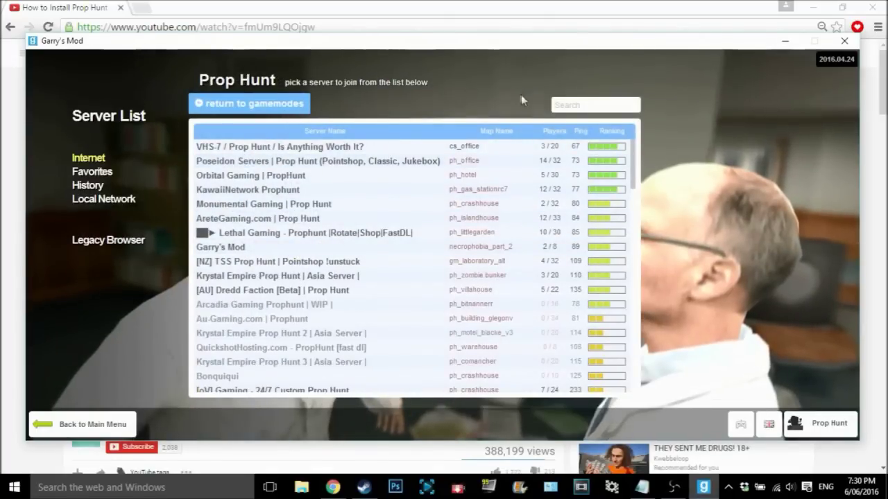
{"action": "scroll", "coordinate": [462, 160], "scroll_direction": "down", "scroll_amount": 3}
{"action": "scroll", "coordinate": [469, 169], "scroll_direction": "down", "scroll_amount": 5}
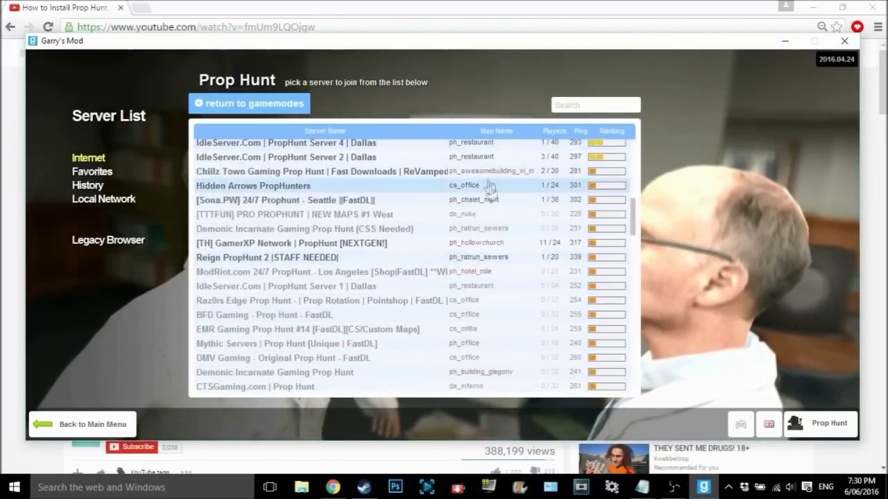
{"action": "scroll", "coordinate": [481, 280], "scroll_direction": "down", "scroll_amount": 3}
{"action": "scroll", "coordinate": [476, 312], "scroll_direction": "down", "scroll_amount": 2}
{"action": "scroll", "coordinate": [471, 368], "scroll_direction": "down", "scroll_amount": 4}
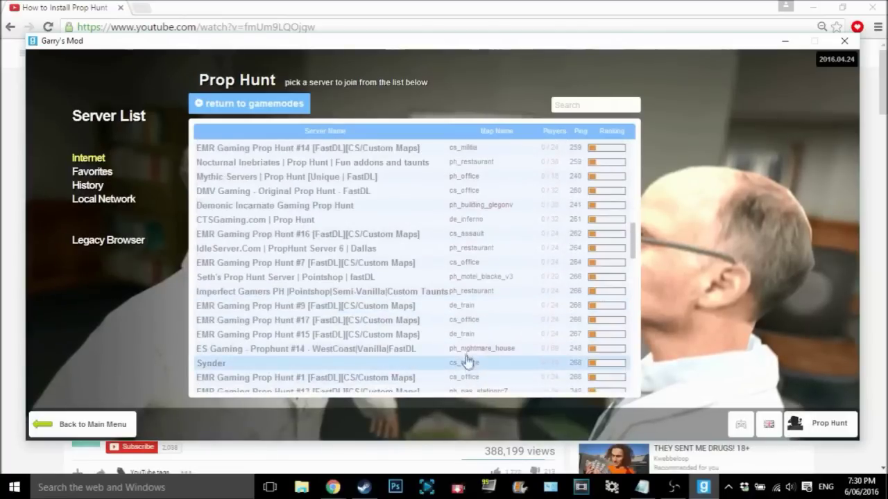
{"action": "scroll", "coordinate": [463, 354], "scroll_direction": "down", "scroll_amount": 3}
{"action": "scroll", "coordinate": [457, 333], "scroll_direction": "up", "scroll_amount": 2}
{"action": "scroll", "coordinate": [416, 291], "scroll_direction": "up", "scroll_amount": 3}
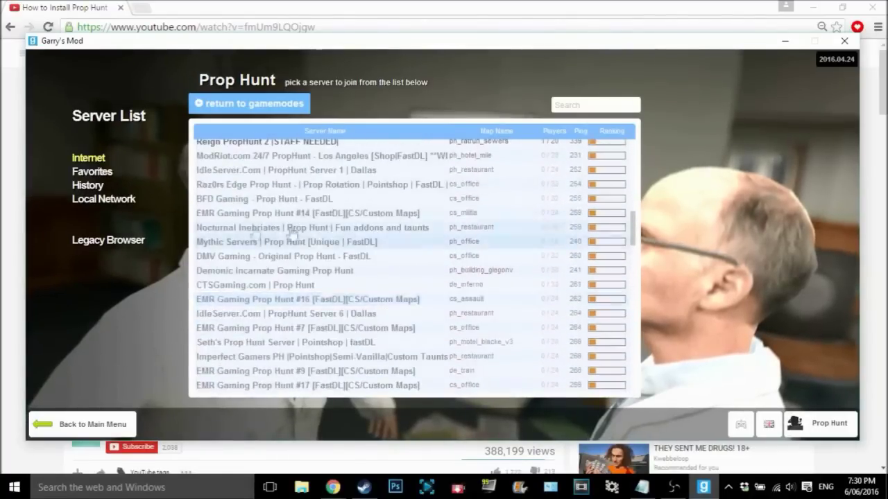
{"action": "scroll", "coordinate": [293, 234], "scroll_direction": "up", "scroll_amount": 5}
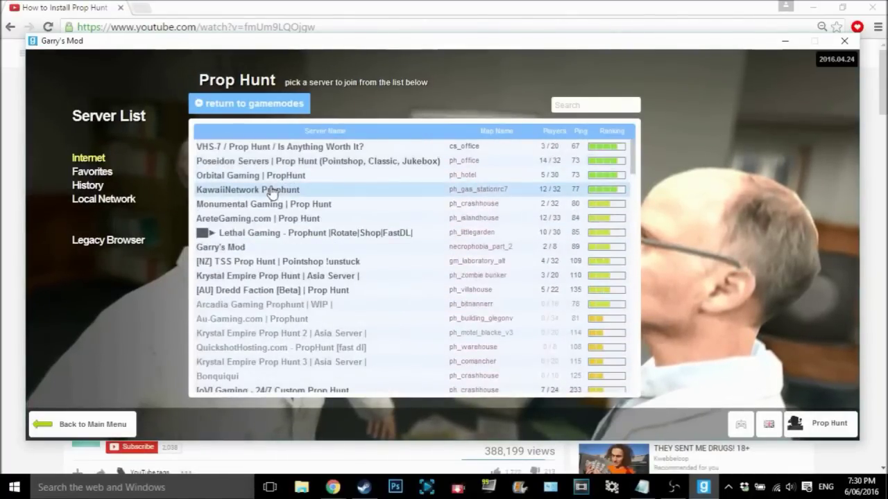